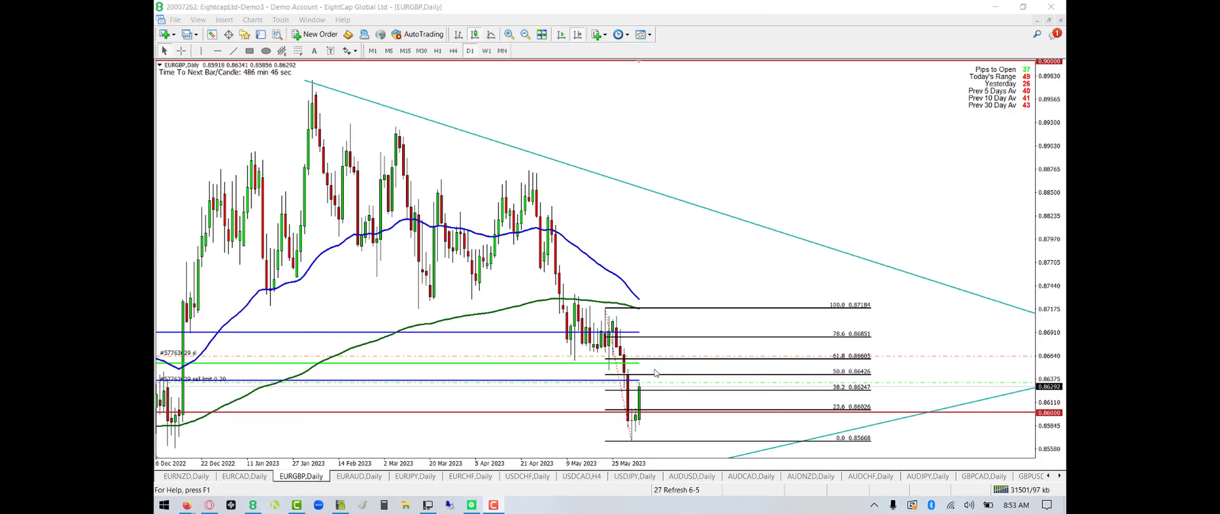
Measure a price distance on EURGBP with the crosshair, review USDCHF daily, then go to USDCAD H4
middle_click(662, 361)
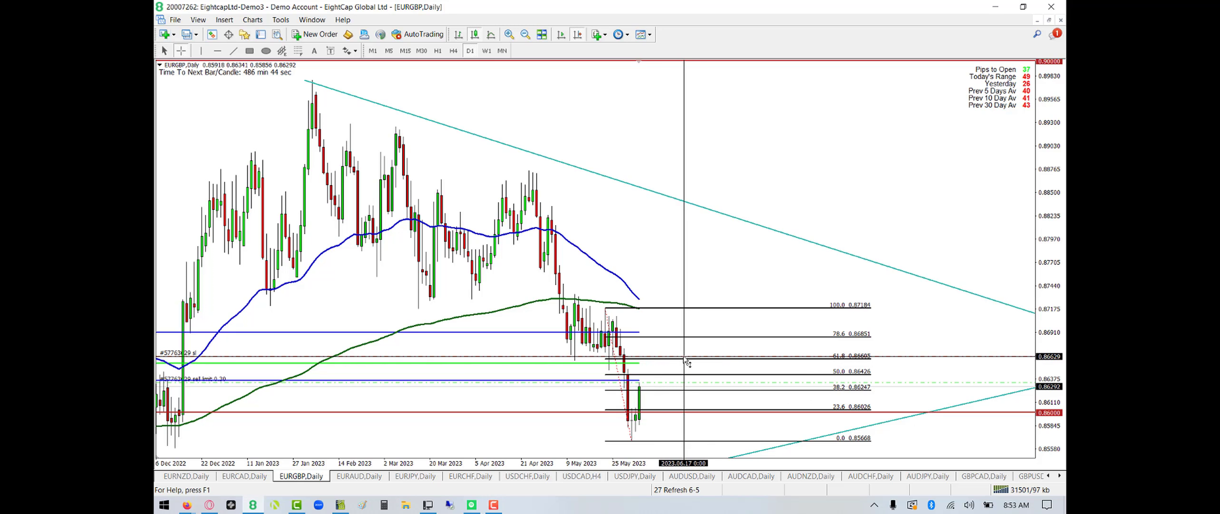
drag(685, 357, 677, 387)
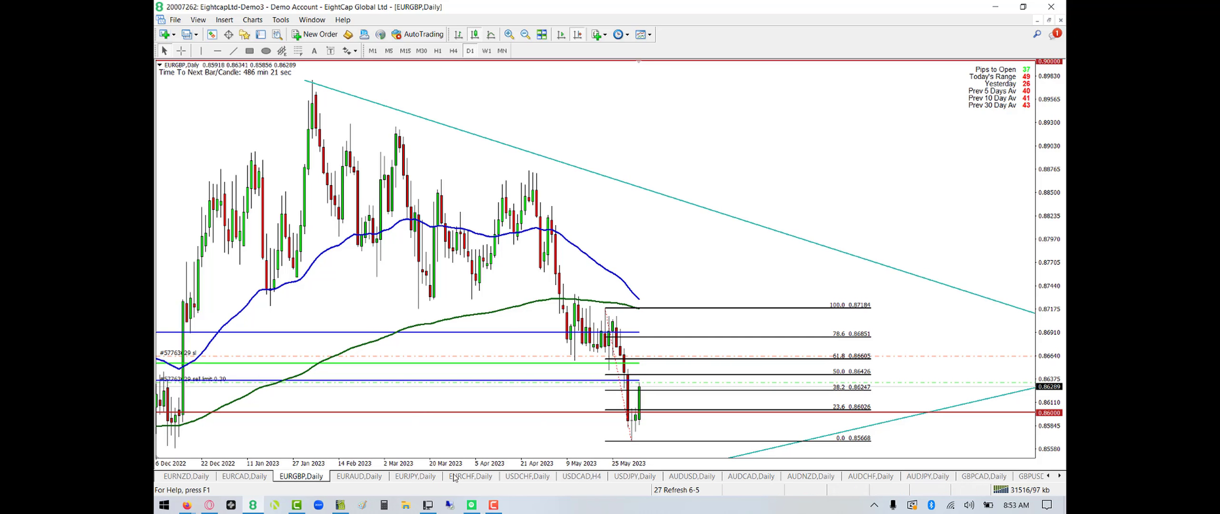
click(522, 475)
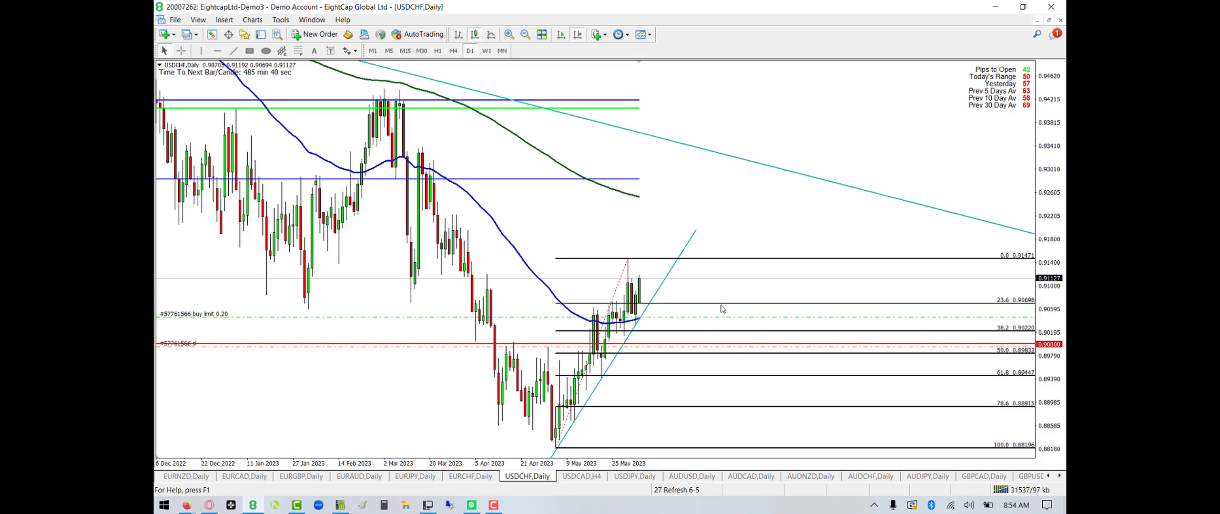
key(ctrl+Tab)
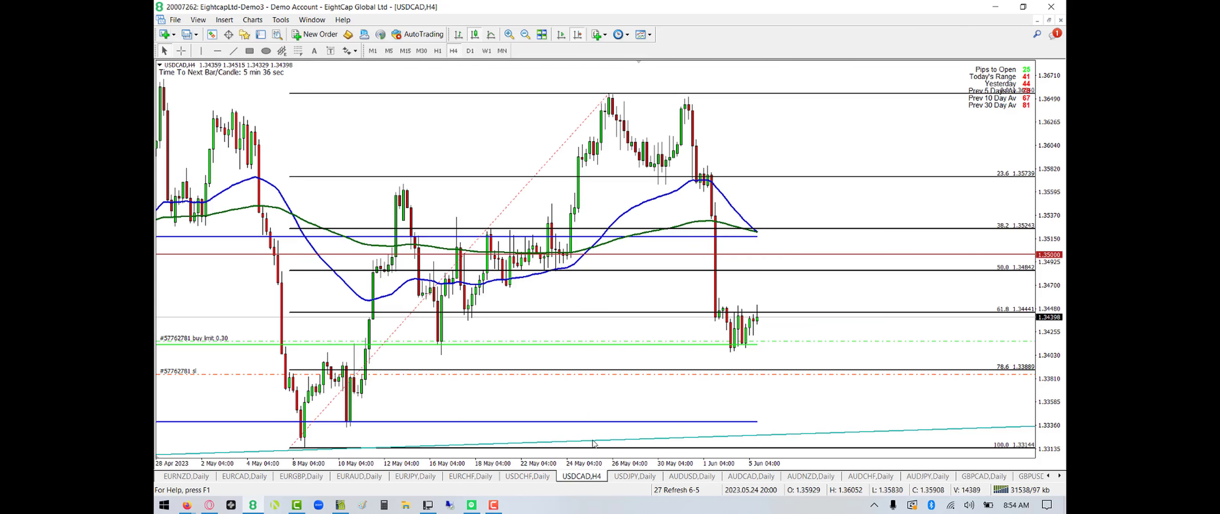
Flip USDCAD between H4 and D1, shifting the 4-hour chart to show later bars
drag(801, 199, 768, 190)
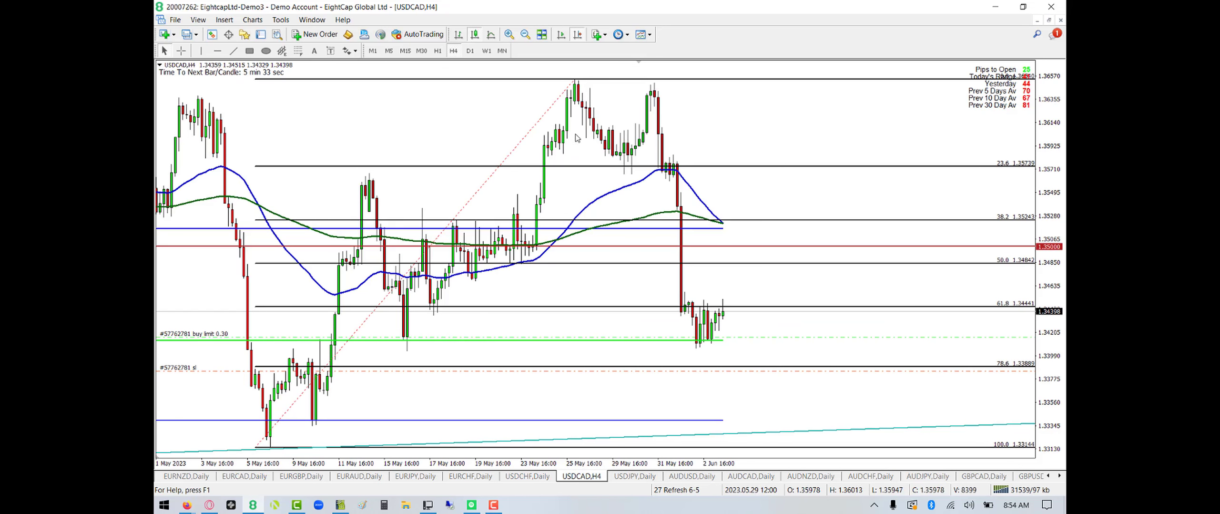
click(470, 54)
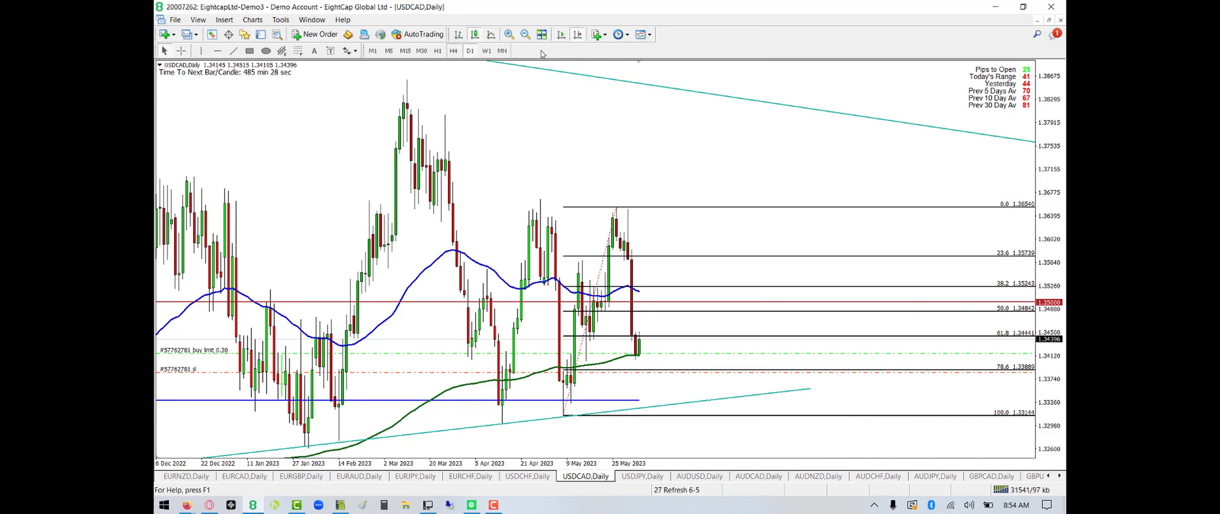
click(453, 51)
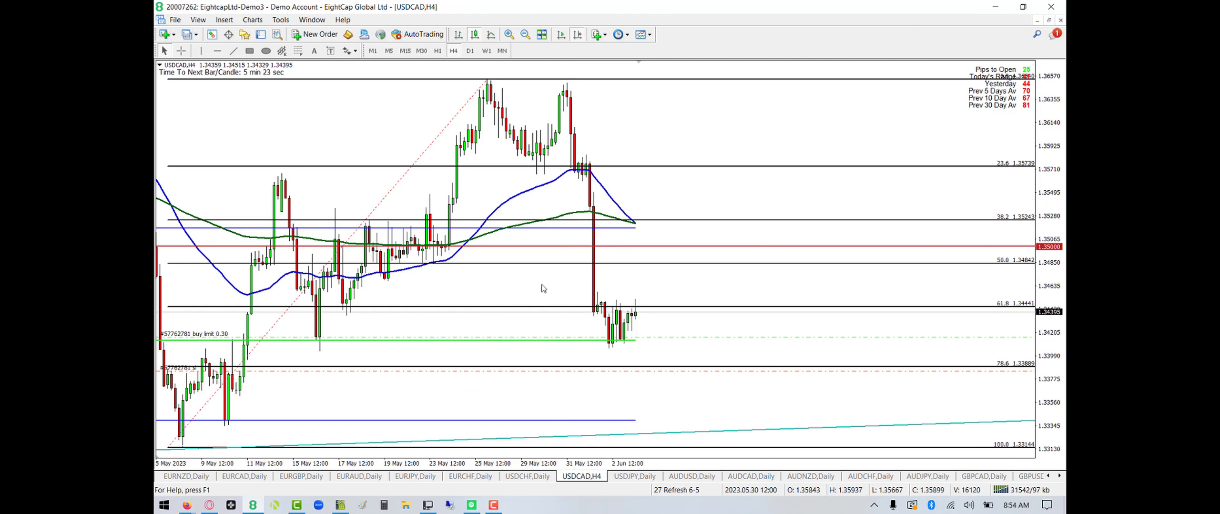
scroll(548, 282, up, 3)
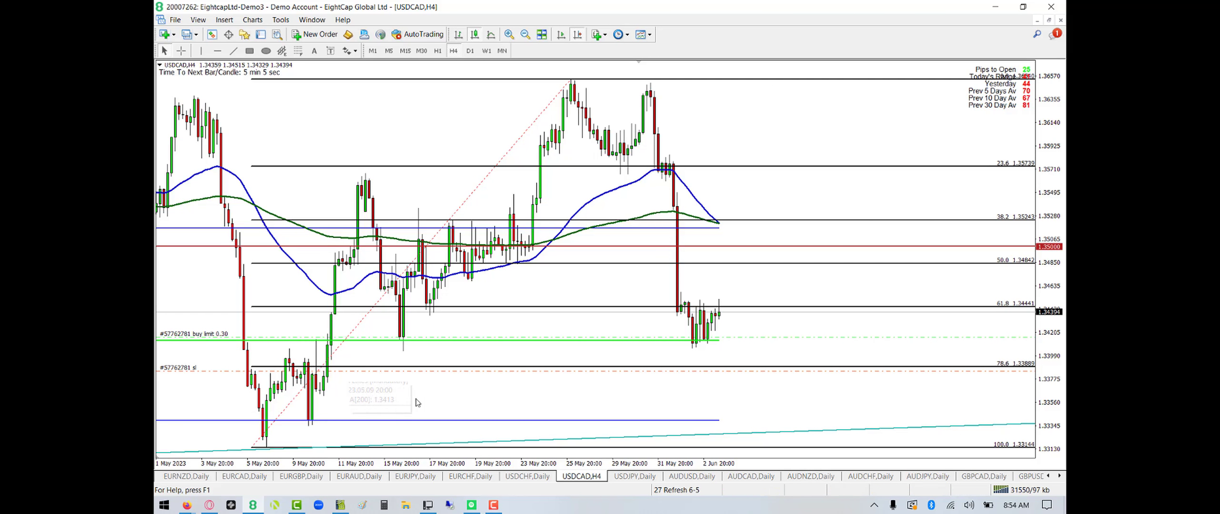
click(467, 54)
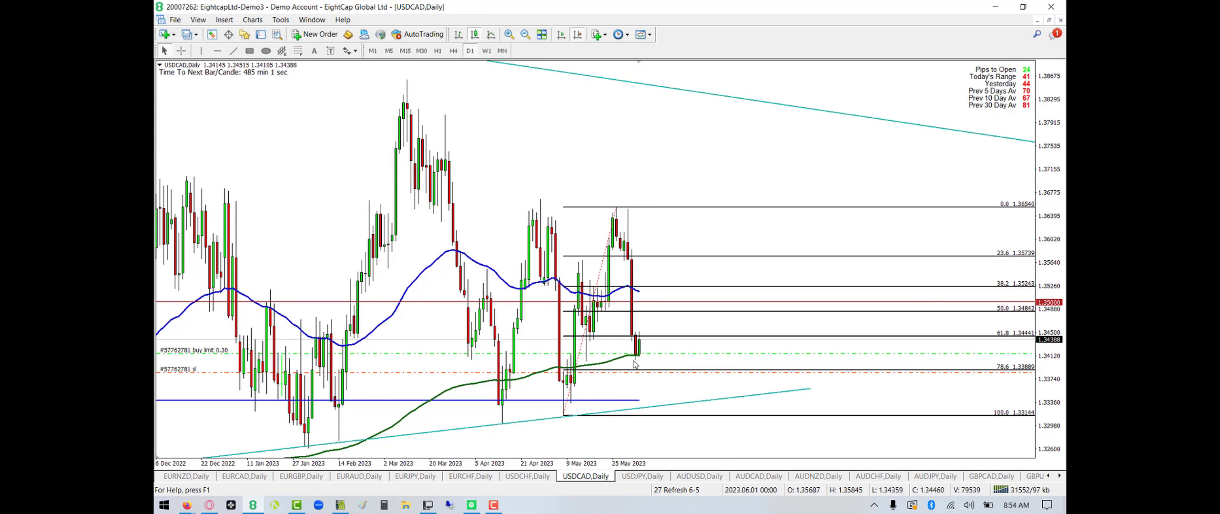
Read USDCAD daily prices and dates with the crosshair, then bring up AUDUSD daily
middle_click(638, 340)
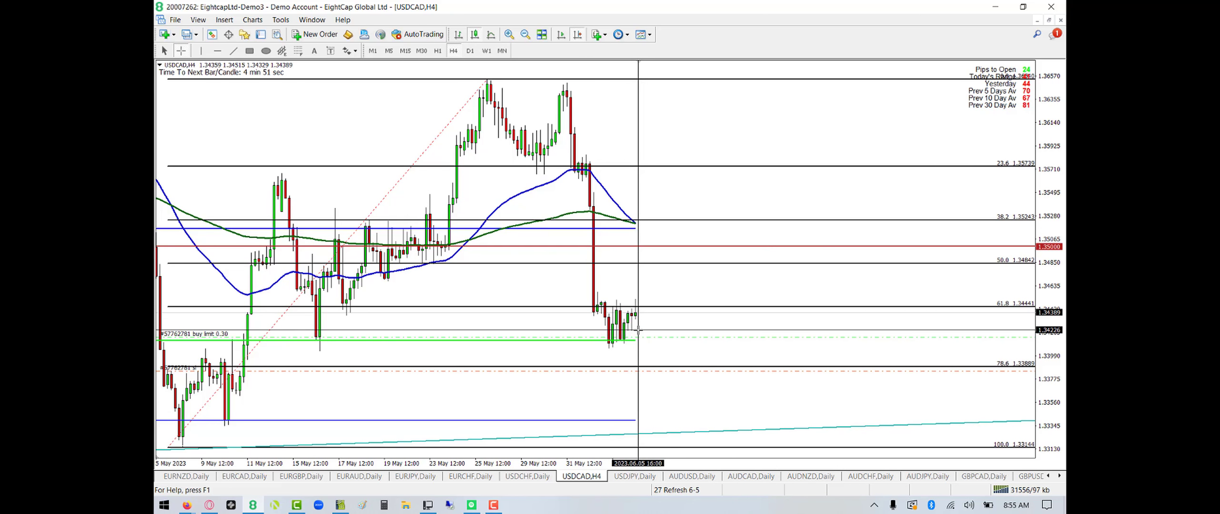
middle_click(641, 315)
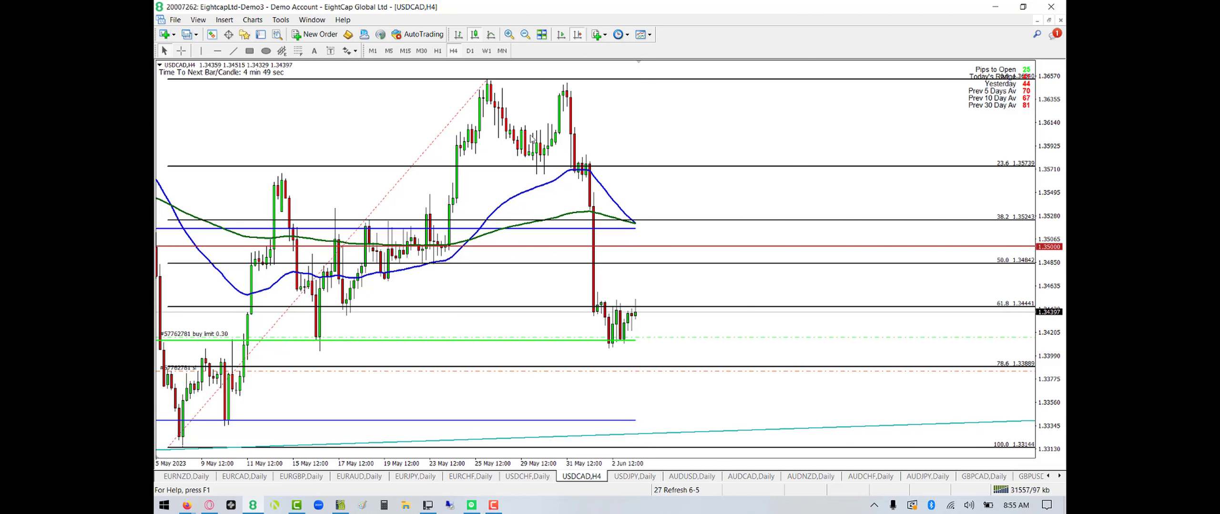
click(470, 50)
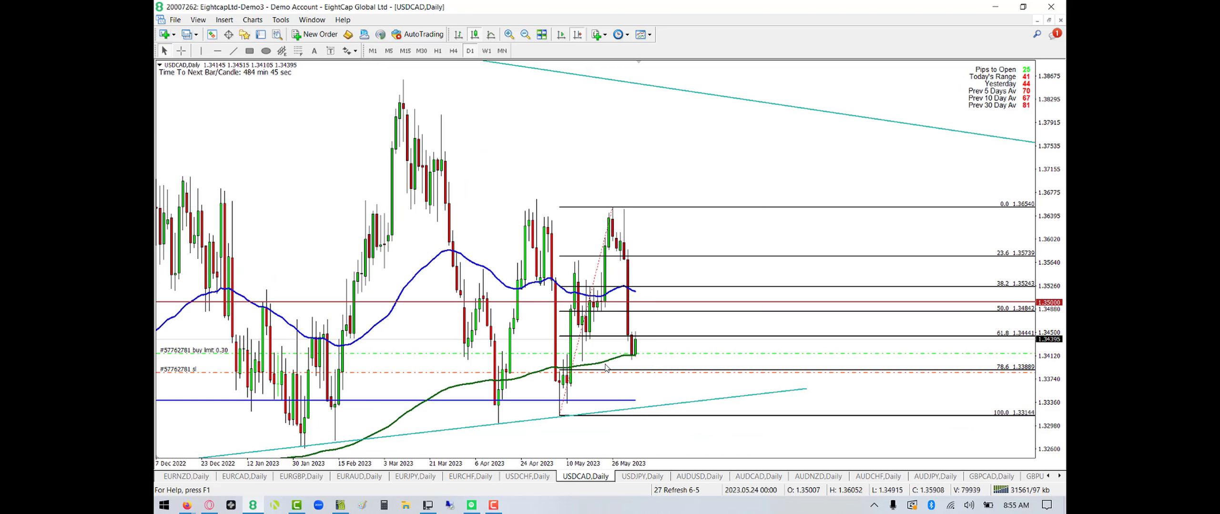
click(691, 477)
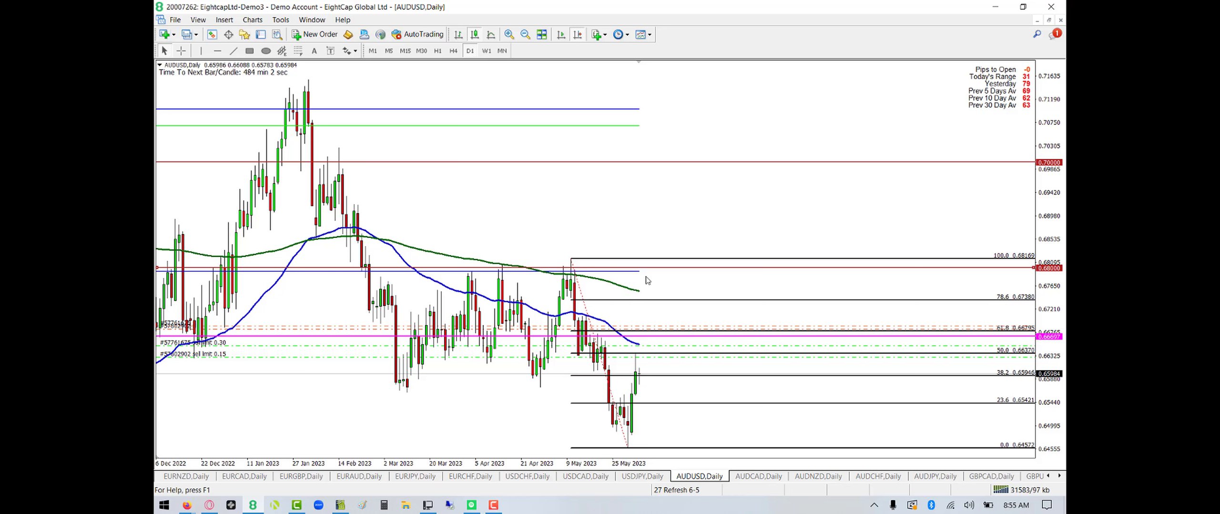
Switch to the AUDNZD daily chart
click(812, 476)
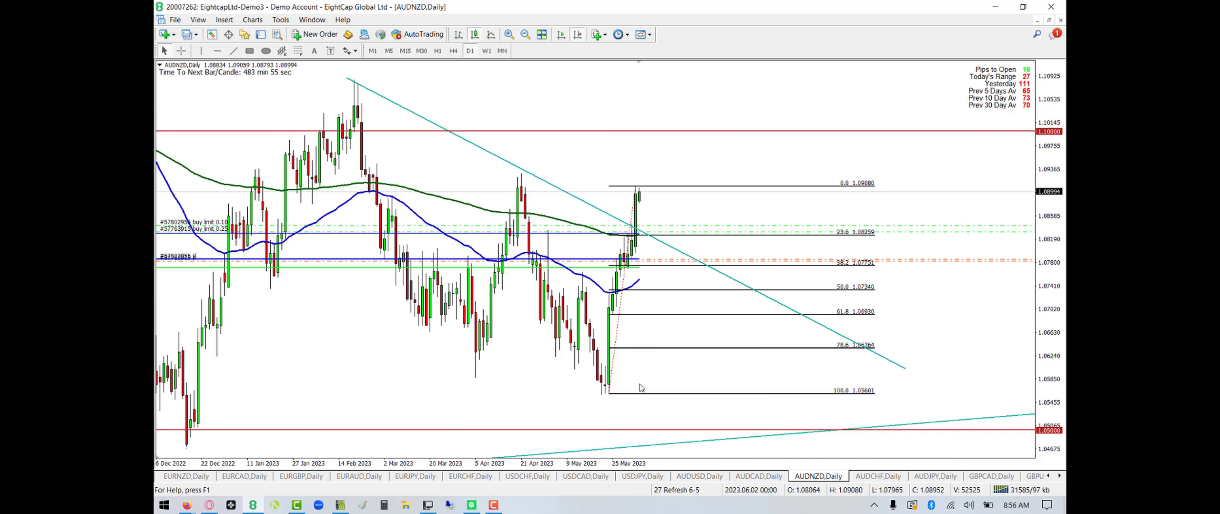
Check the 200 EMA line on AUDNZD daily, then switch to the AUDJPY daily chart
mouse_move(634, 233)
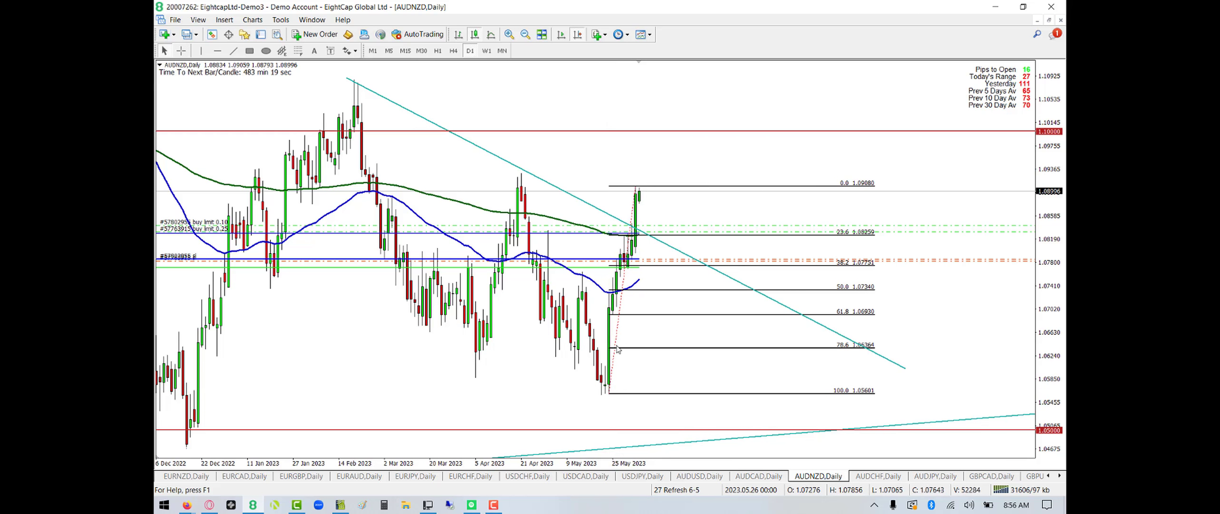
click(933, 476)
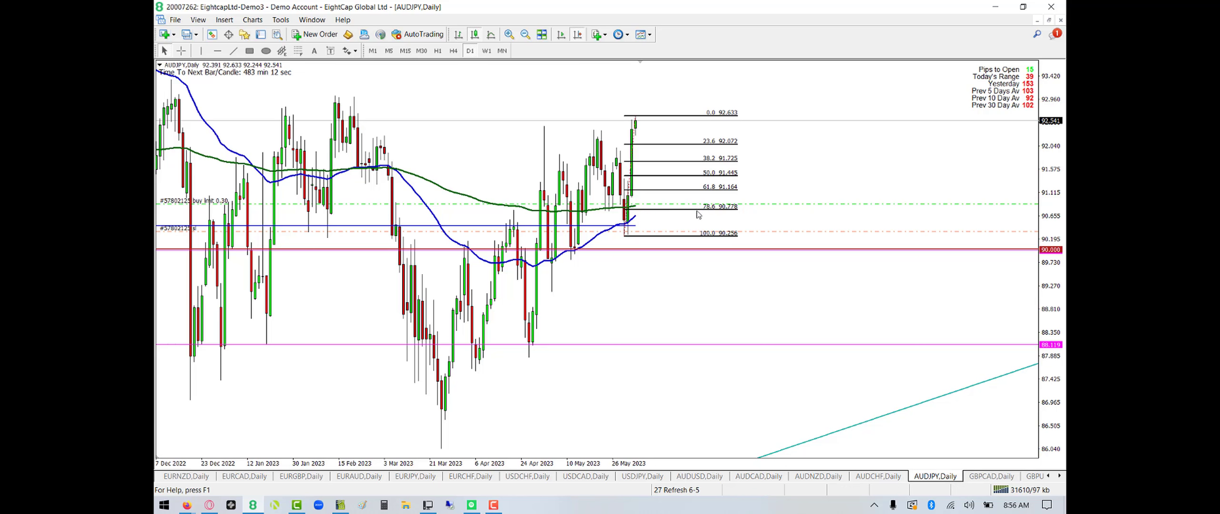
click(454, 50)
click(577, 35)
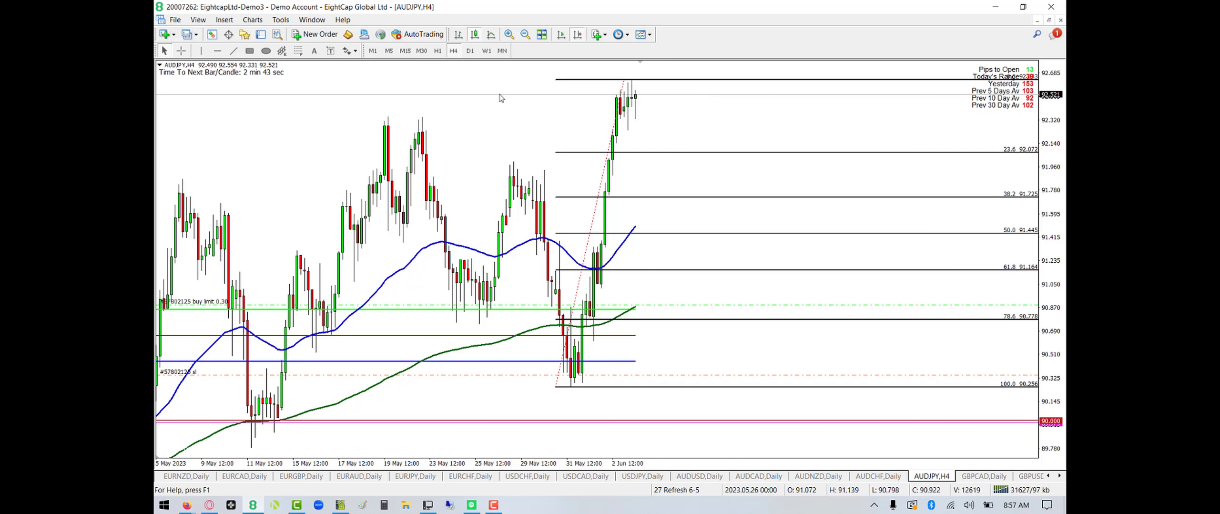
click(470, 51)
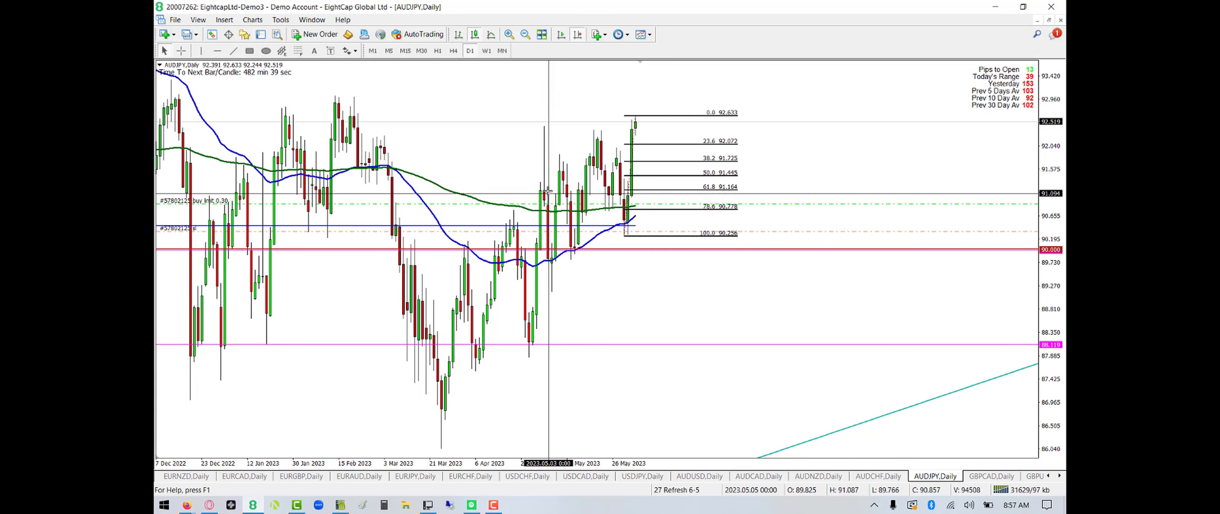
drag(549, 190, 549, 125)
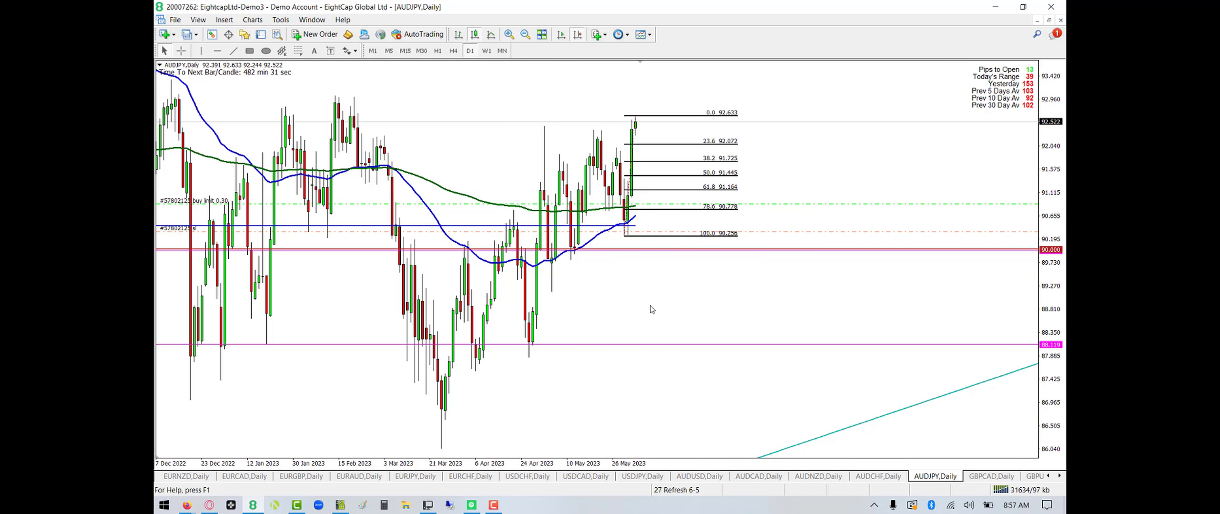
middle_click(664, 267)
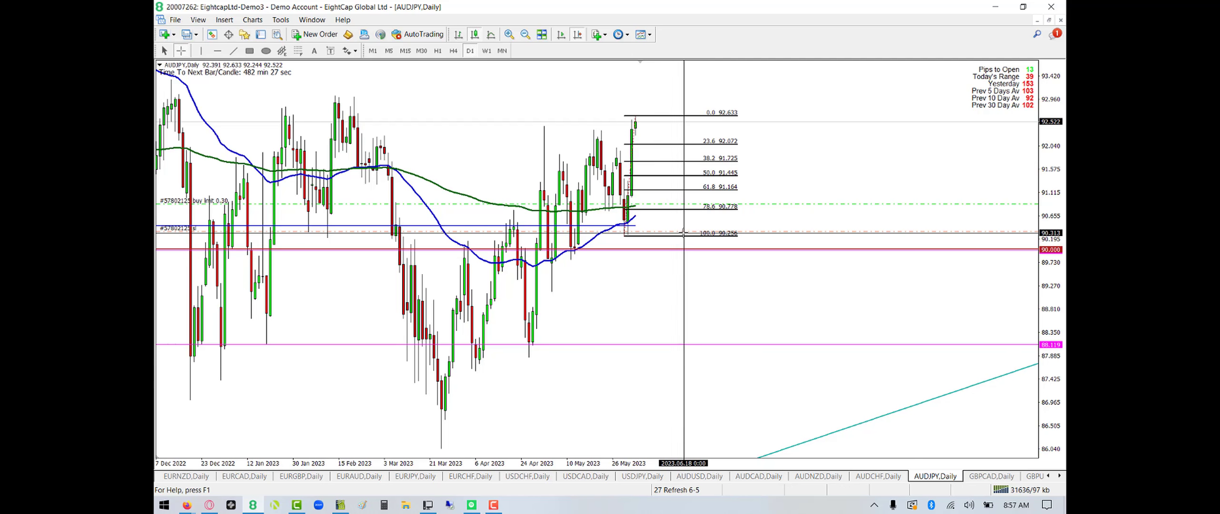
drag(686, 232, 669, 209)
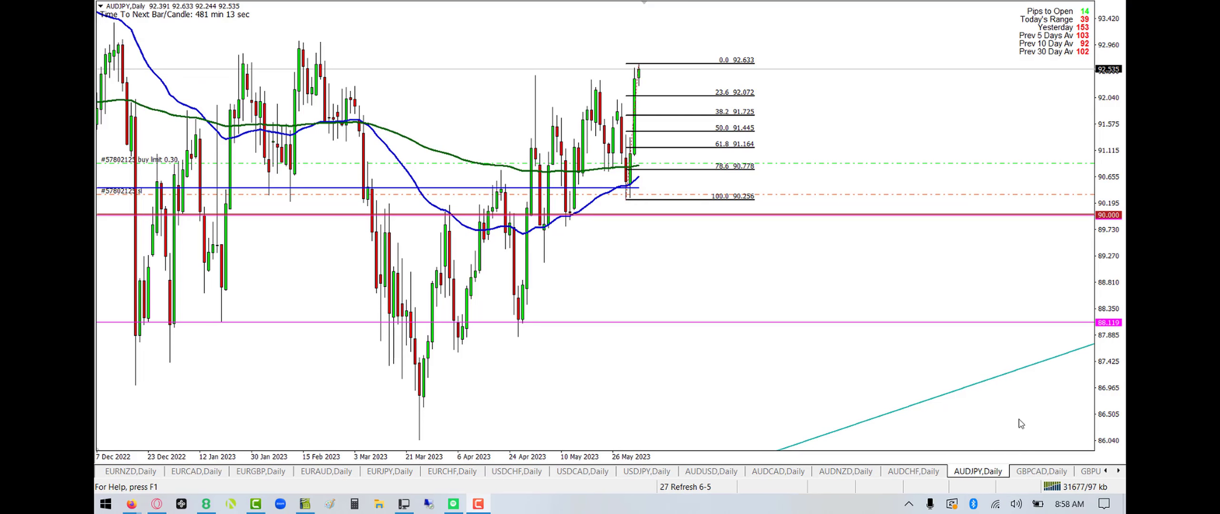
Show the GBPCAD daily chart with its 1.69303–1.66211 Fibonacci and 0.25-lot sell limit
click(1032, 477)
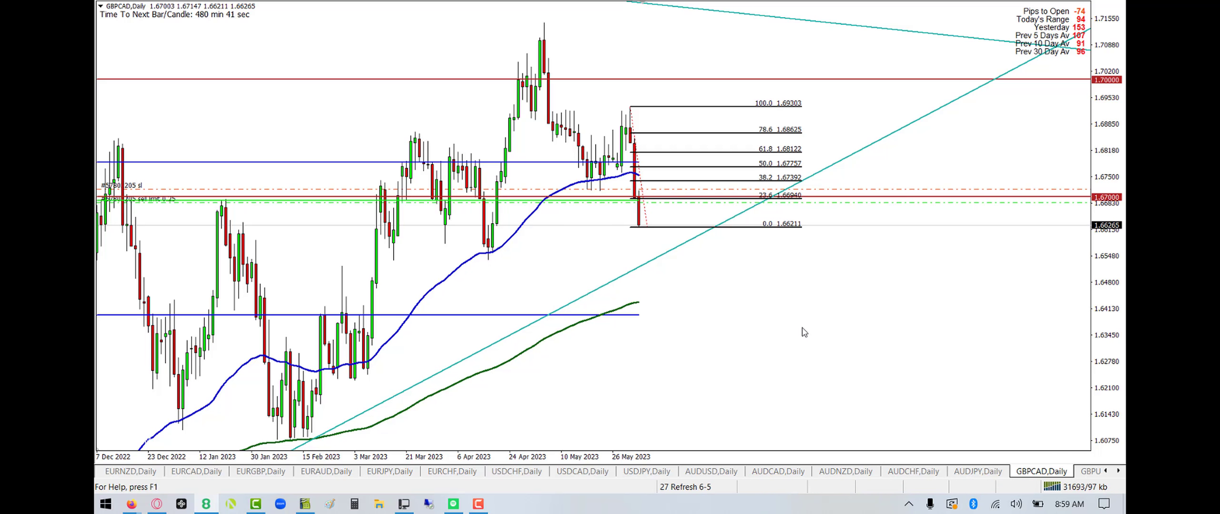
Open AUDCHF daily and measure the distance from the latest candles with the crosshair
click(913, 471)
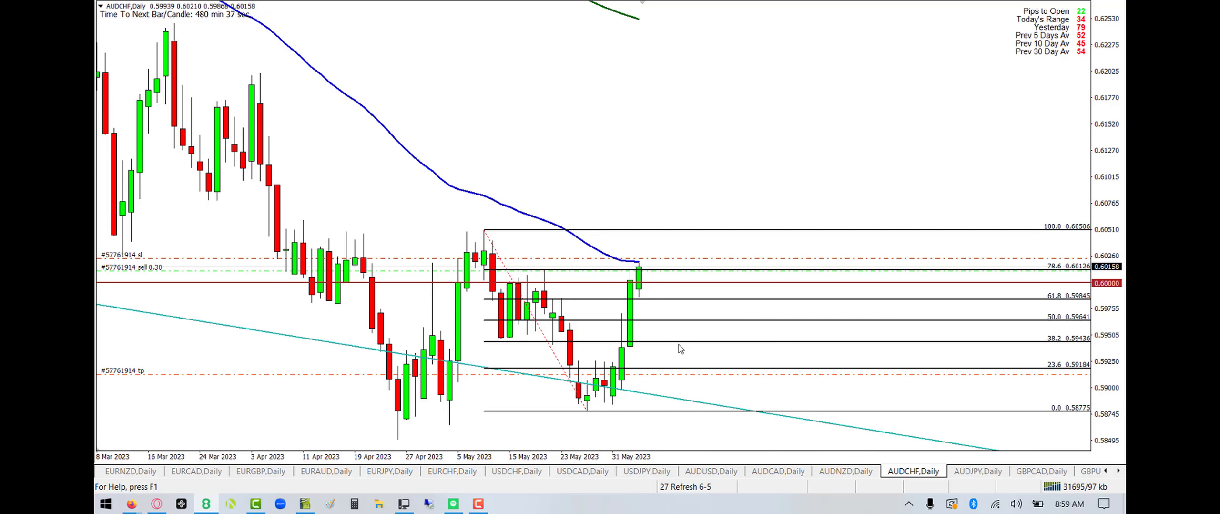
middle_click(654, 267)
drag(657, 270, 642, 318)
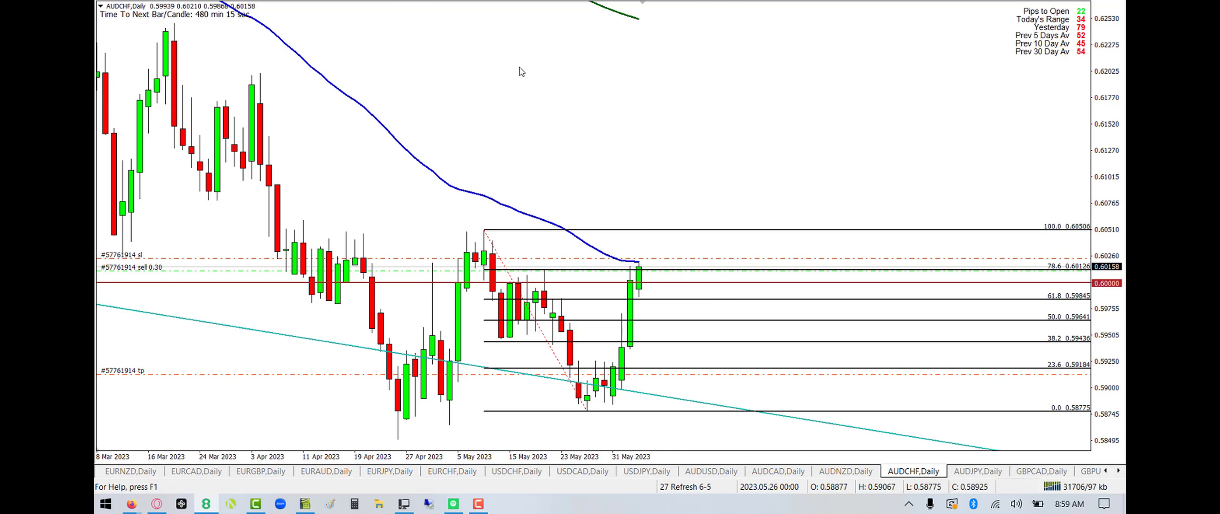
Switch AUDCHF to the H1 timeframe using the H1 command, then expand the chart tab list
text(H1)
key(Return)
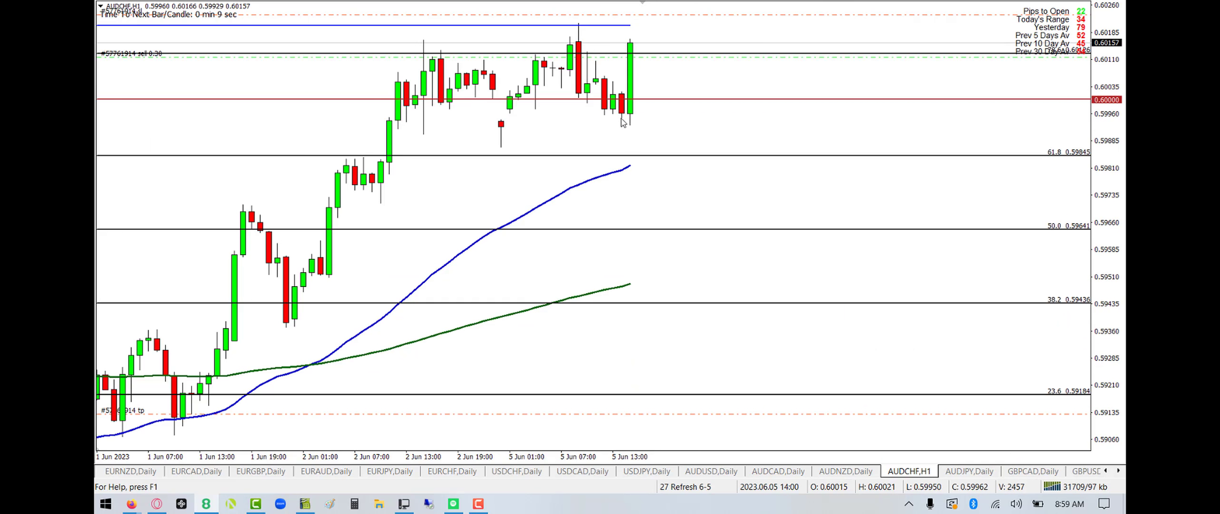
mouse_move(634, 47)
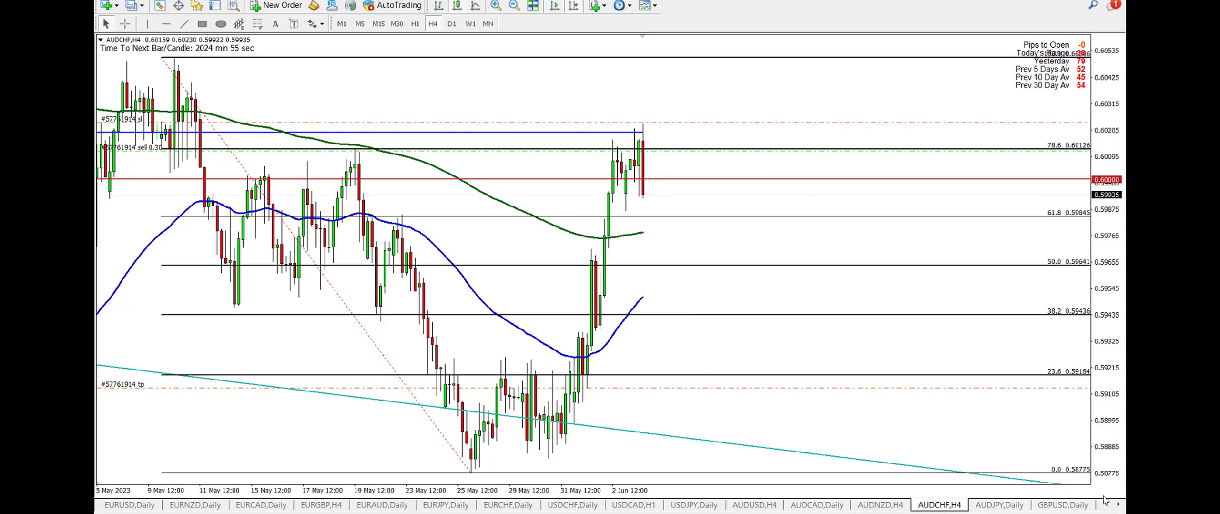
click(1118, 505)
Check the GBPCAD H4 chart, then switch to the AUDUSD H4 chart
click(1058, 505)
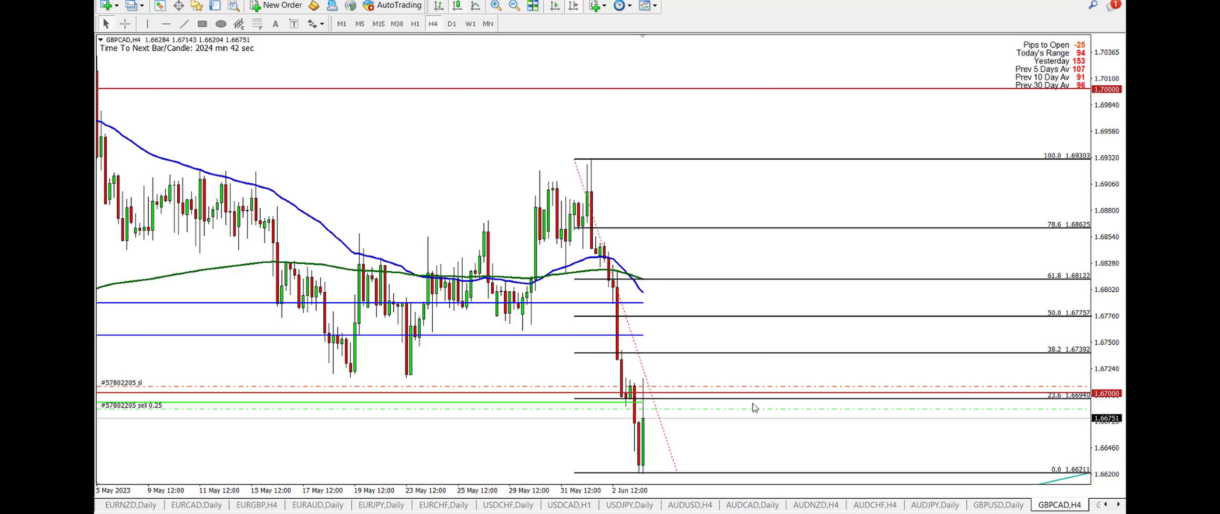
click(691, 504)
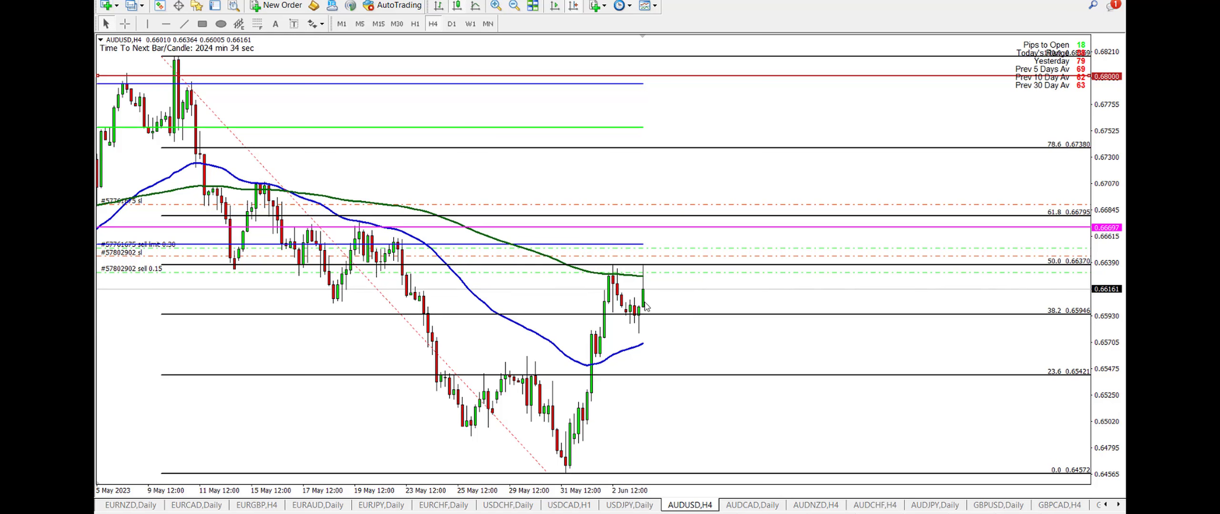
View AUDUSD on D1 with chart shift, return to H4, then switch to EURGBP H4
mouse_move(649, 281)
click(451, 24)
click(573, 6)
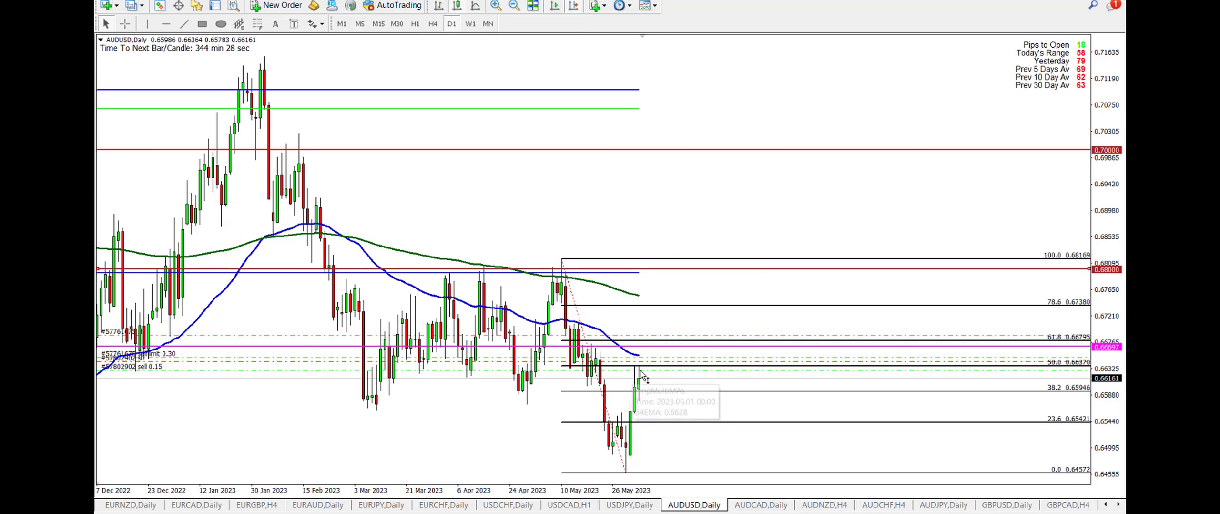
click(433, 24)
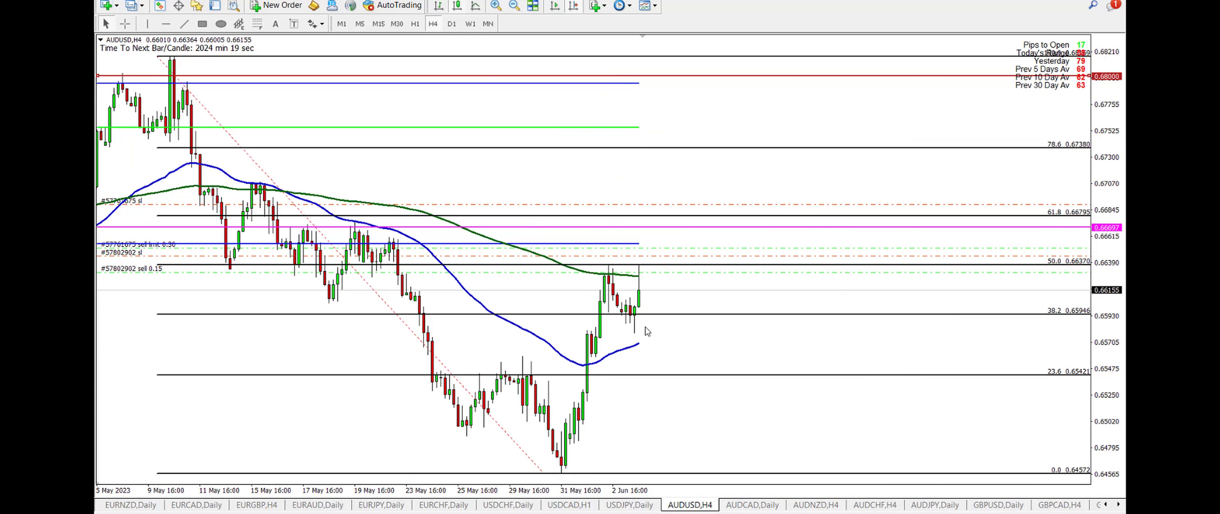
click(258, 507)
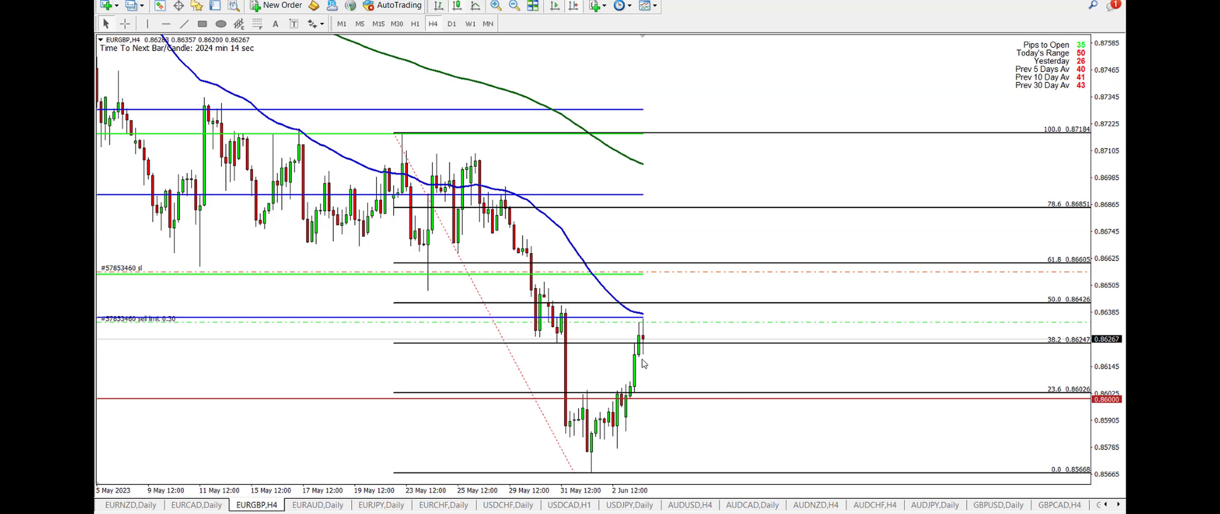